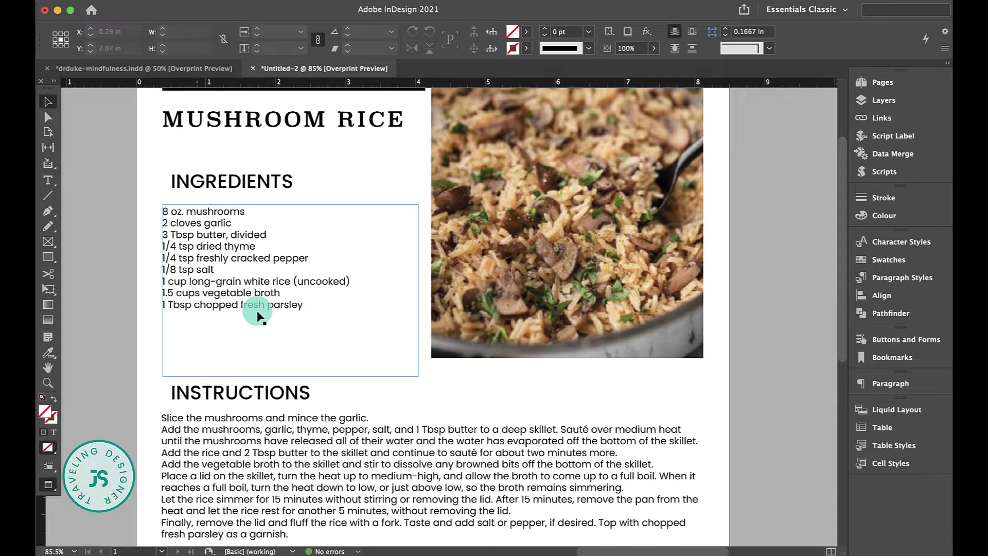
# Step: Select all nine ingredient lines and apply alarm-clock bullets with a 0.25 in hanging indent
pyautogui.click(258, 312)
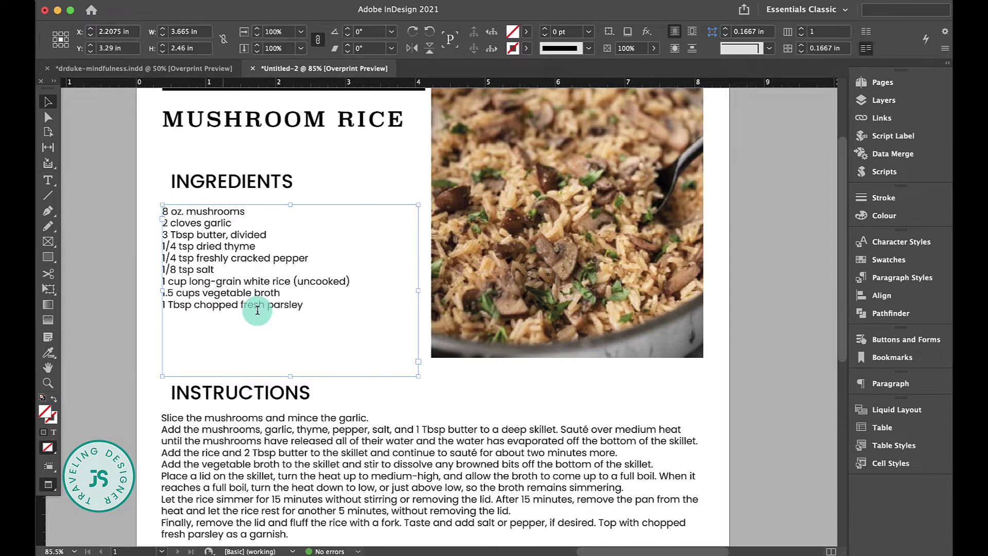
pyautogui.doubleClick(257, 310)
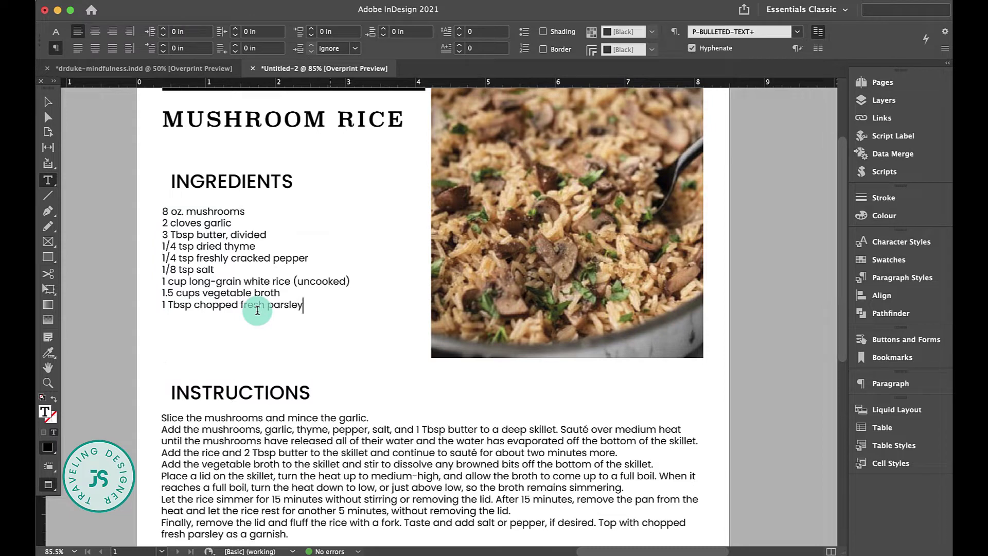
pyautogui.hotkey('shift', 'Up')
pyautogui.hotkey('shift', 'Up')
pyautogui.hotkey('shift', 'Up')
pyautogui.hotkey('shift', 'Up')
pyautogui.hotkey('shift', 'Up')
pyautogui.hotkey('shift', 'Up')
pyautogui.hotkey('shift', 'Up')
pyautogui.hotkey('shift', 'Up')
pyautogui.hotkey('shift', 'Up')
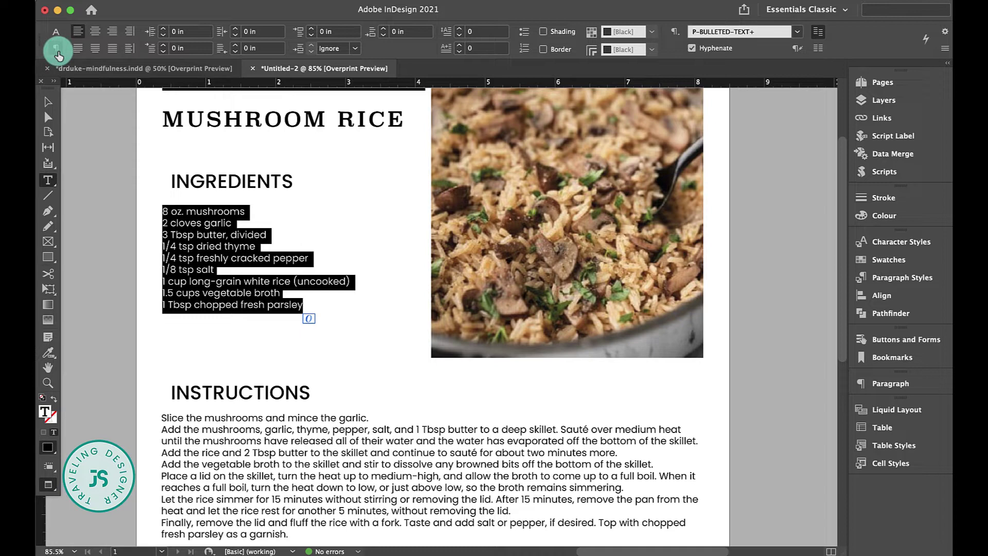
pyautogui.click(57, 50)
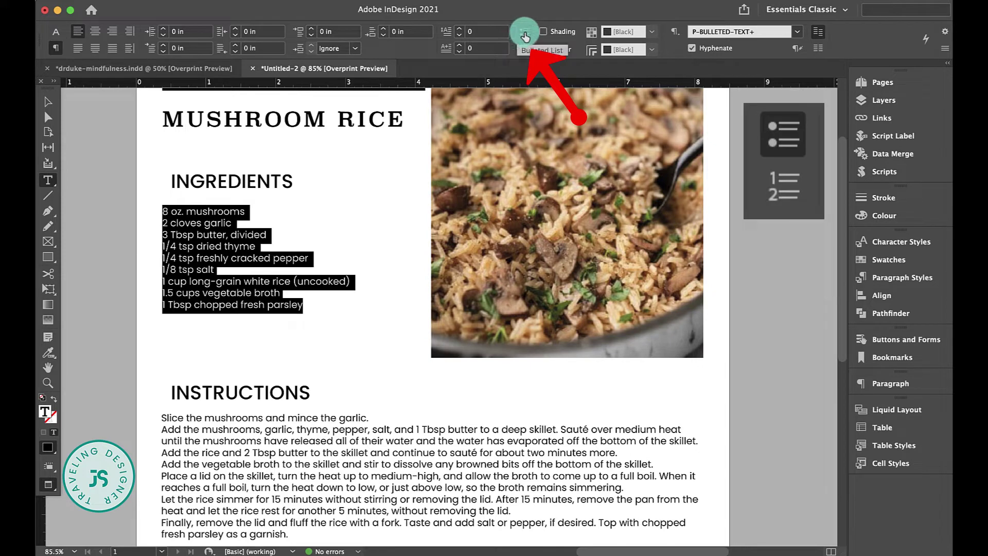
pyautogui.click(525, 35)
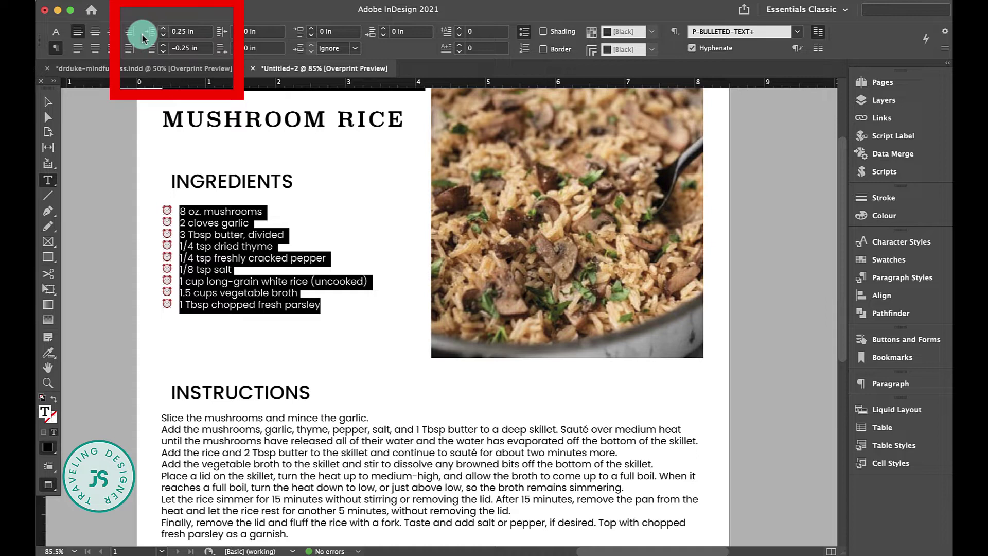
# Step: Set the ingredient list's left indent to 0.375 in after trying 0.3125 in
pyautogui.click(162, 29)
pyautogui.click(163, 29)
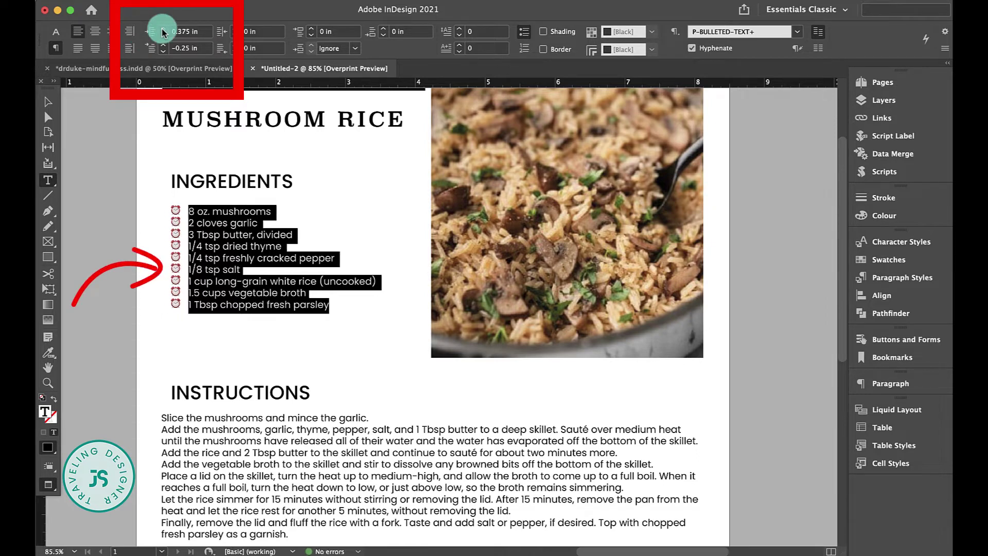
pyautogui.click(163, 29)
pyautogui.click(162, 36)
pyautogui.click(163, 36)
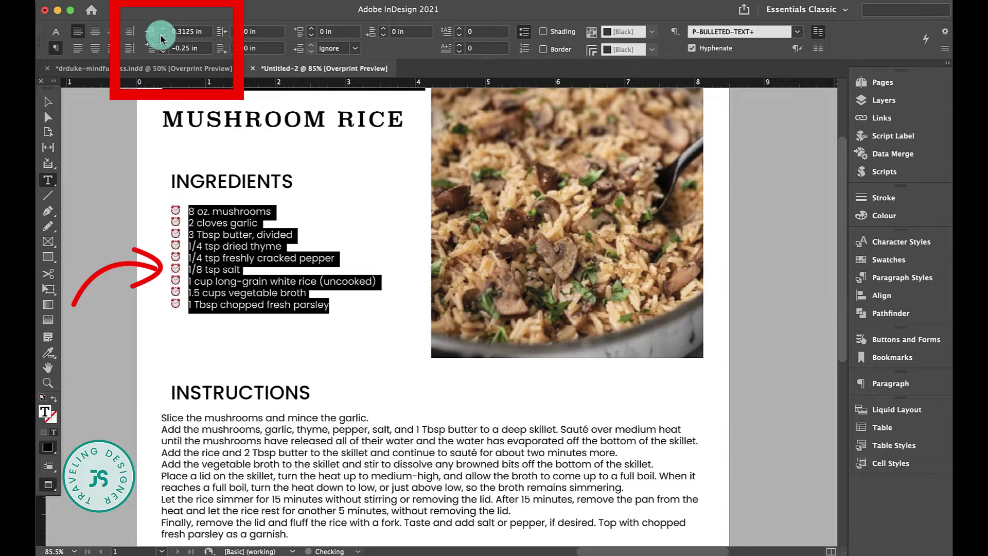
pyautogui.click(164, 31)
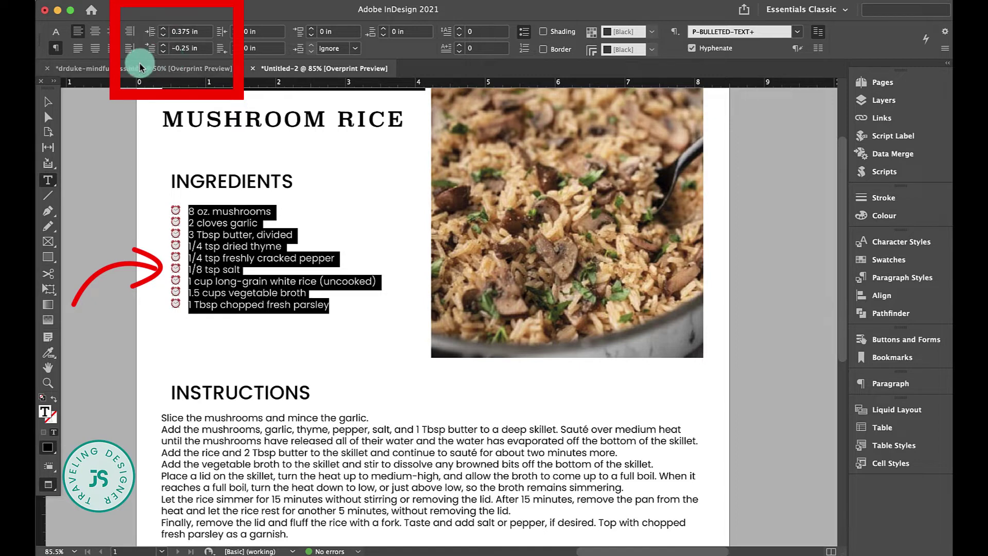
# Step: Test first-line indents up to 0.0625 in, then return it to -0.25 in
pyautogui.click(164, 46)
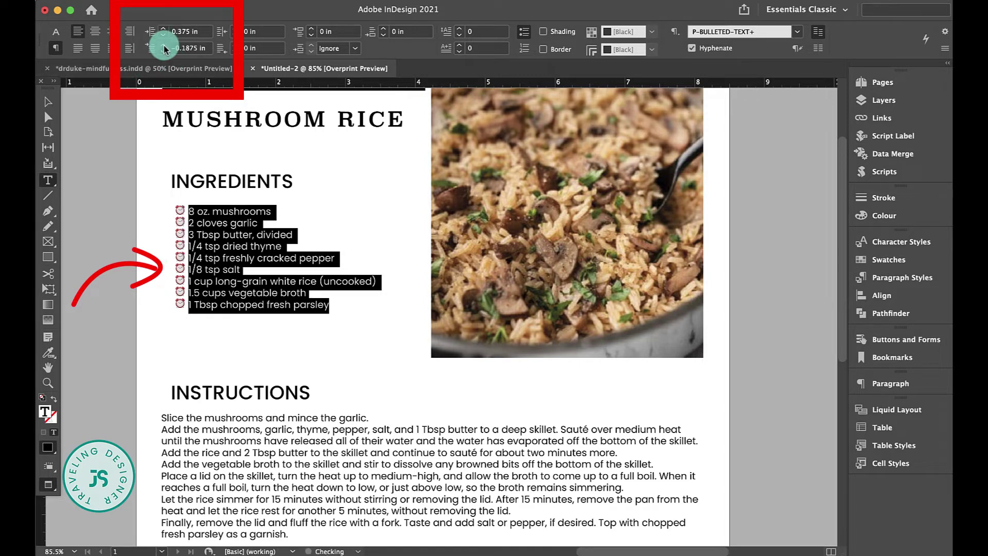
pyautogui.click(164, 45)
pyautogui.click(163, 45)
pyautogui.click(164, 46)
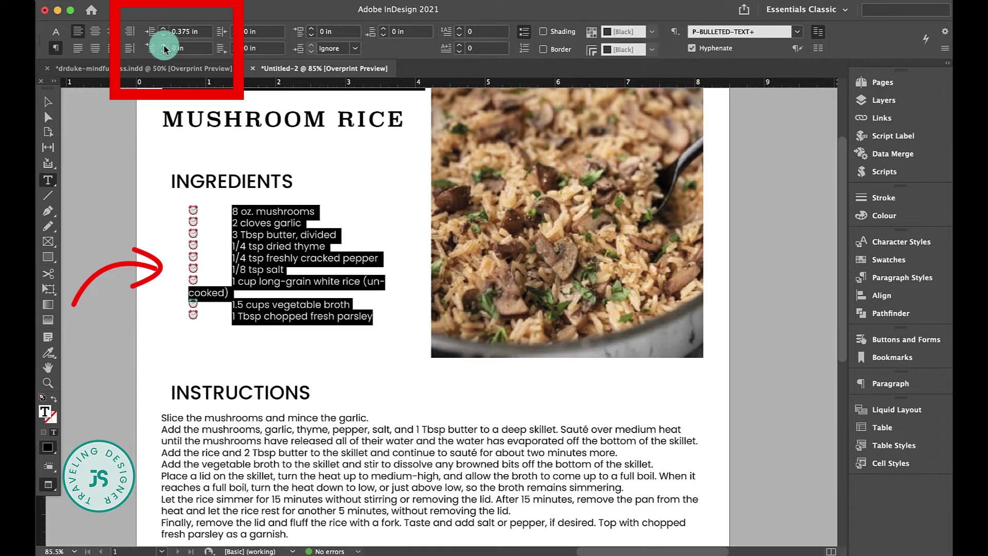
pyautogui.click(163, 45)
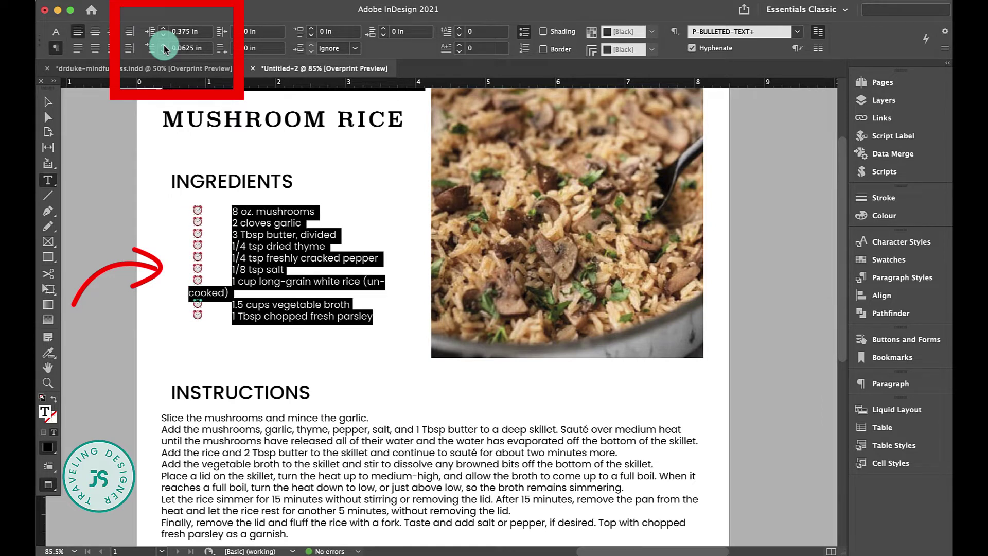
pyautogui.click(164, 51)
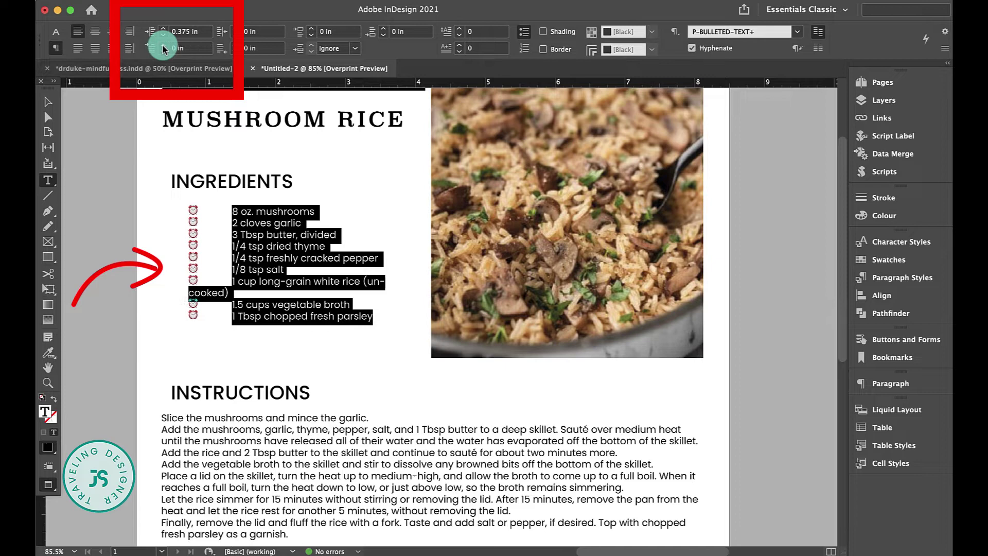
pyautogui.click(164, 51)
pyautogui.click(164, 51)
pyautogui.click(163, 52)
pyautogui.click(163, 52)
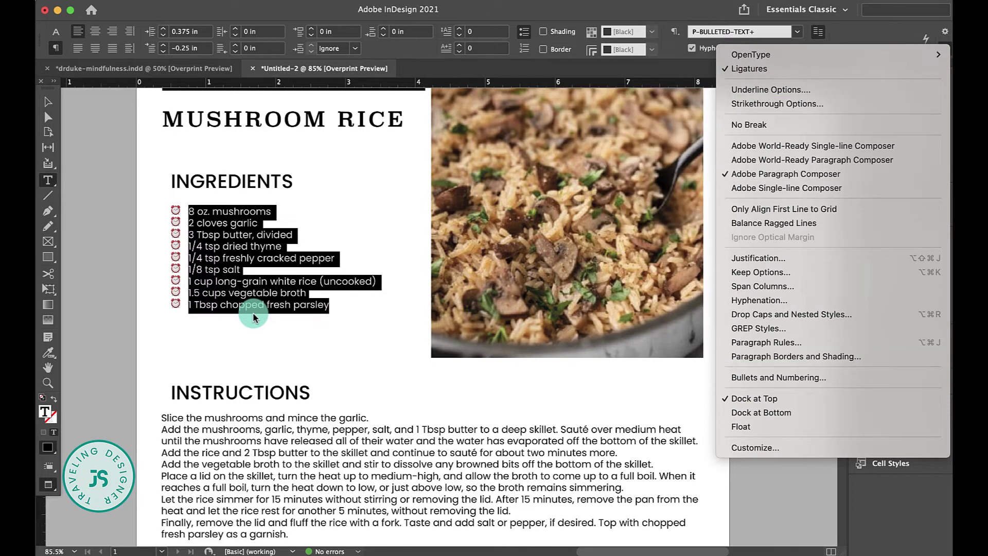
# Step: Try adding a red circle Apple Color Emoji bullet, then cancel to keep the alarm-clock bullets
pyautogui.press('Return')
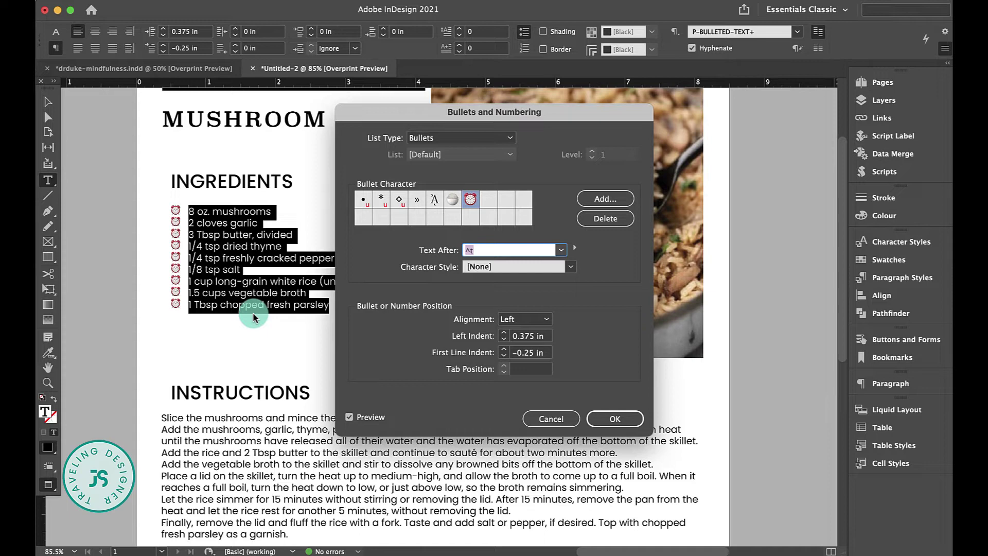
pyautogui.click(595, 204)
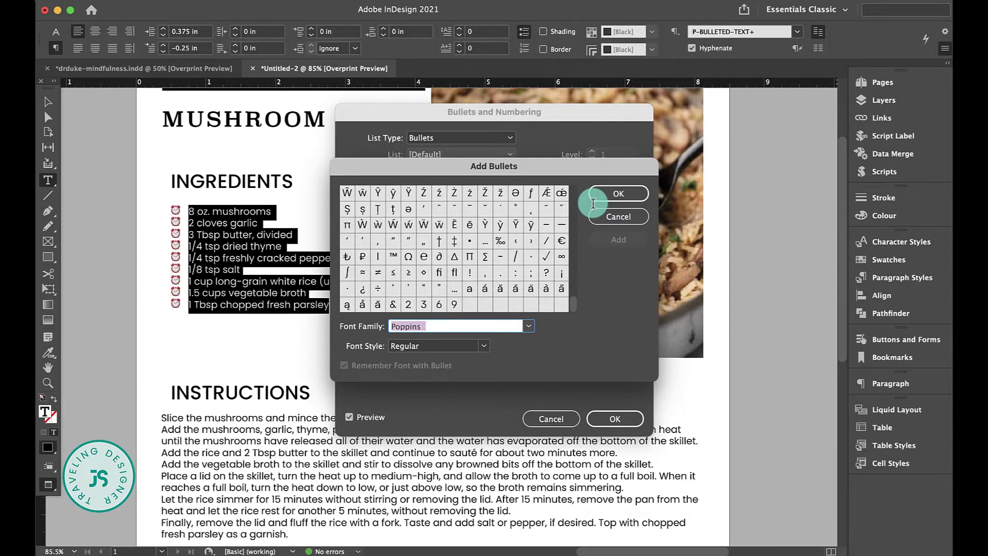
pyautogui.write('Apple Color Emoji')
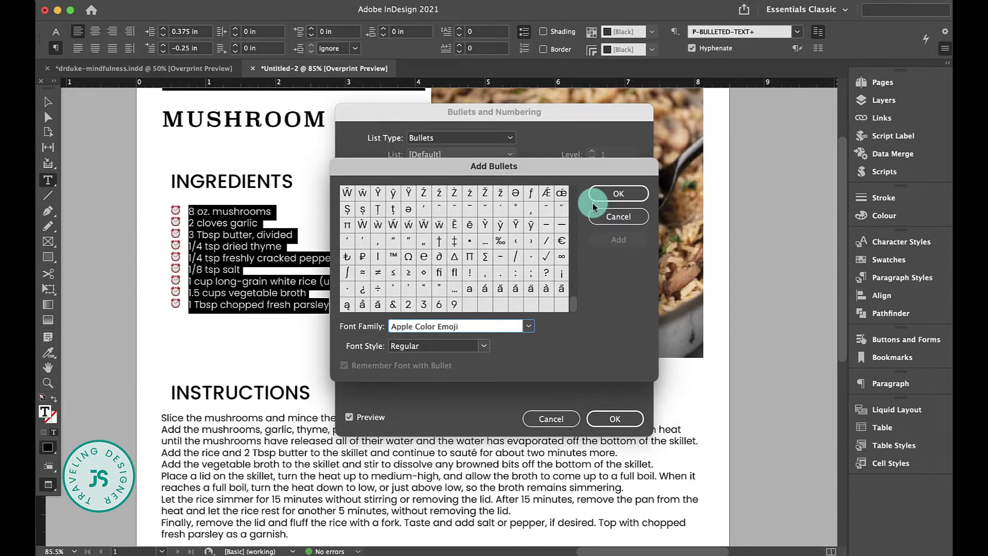
pyautogui.press('Tab')
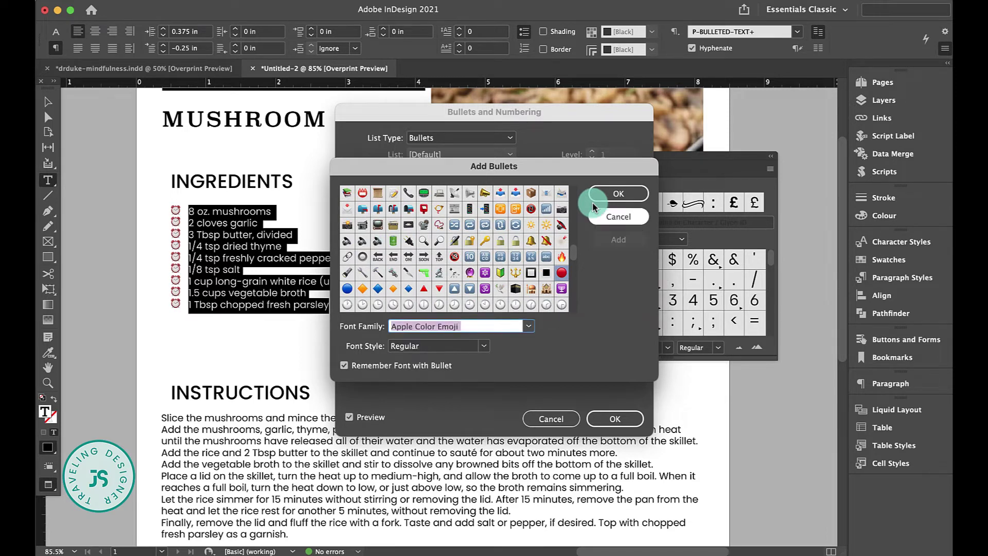
pyautogui.click(594, 205)
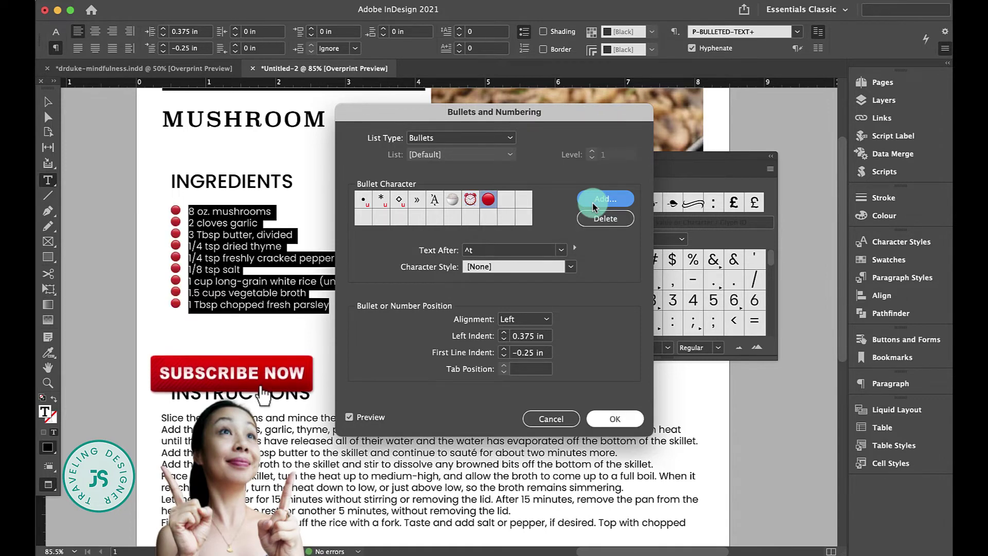
pyautogui.press('Escape')
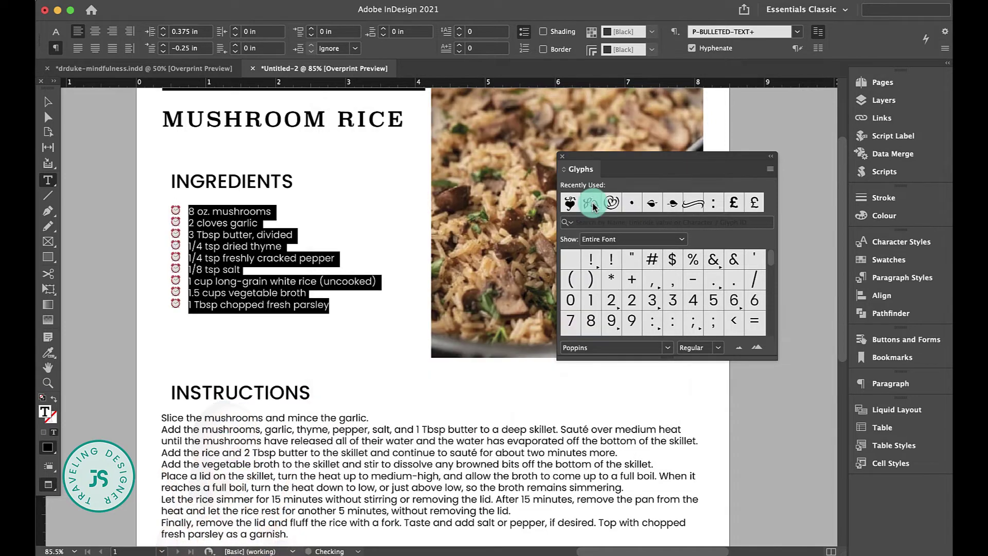
pyautogui.hotkey('alt', 'shift', 'F11')
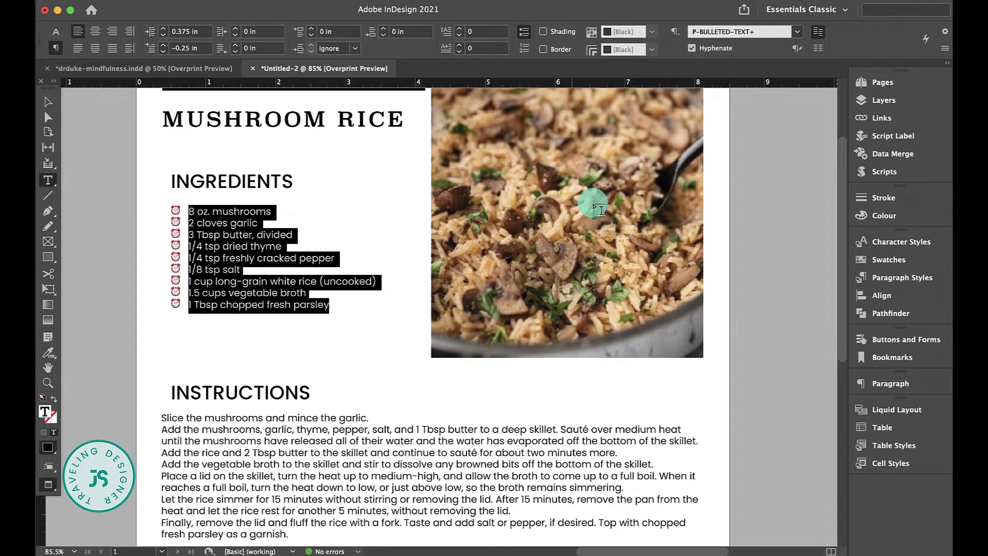
pyautogui.scroll(-2, 600, 208)
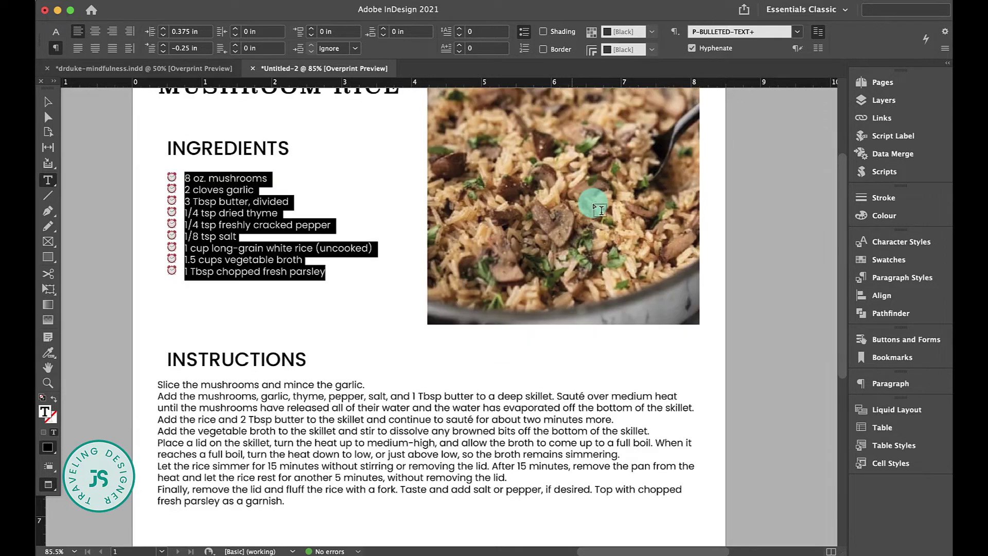
pyautogui.scroll(-5, 600, 208)
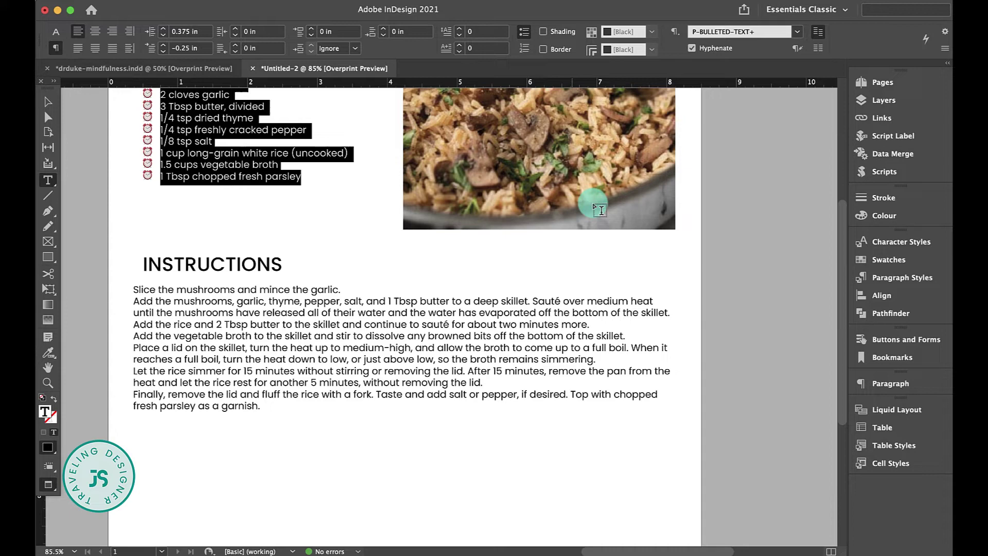
pyautogui.scroll(-5, 597, 206)
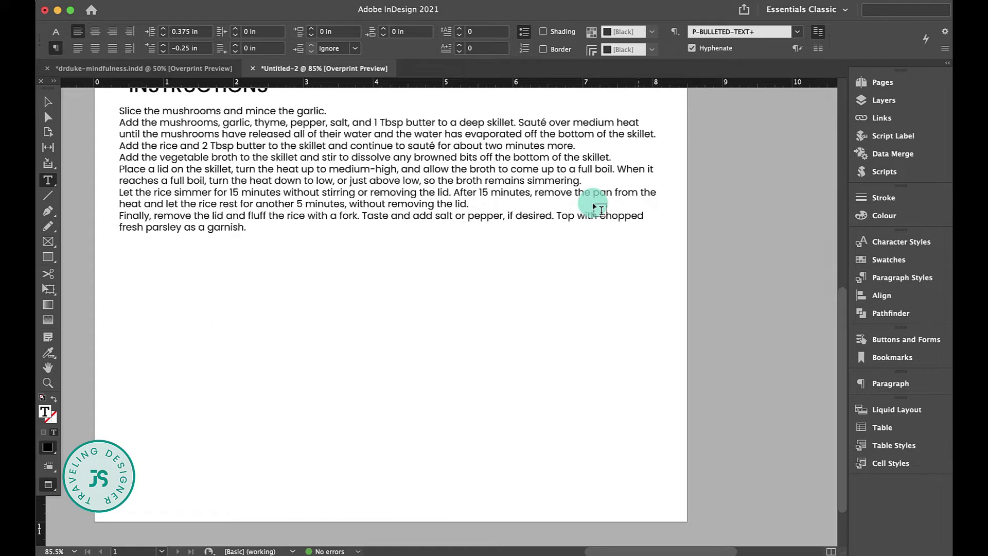
pyautogui.scroll(1, 597, 209)
pyautogui.scroll(3, 597, 209)
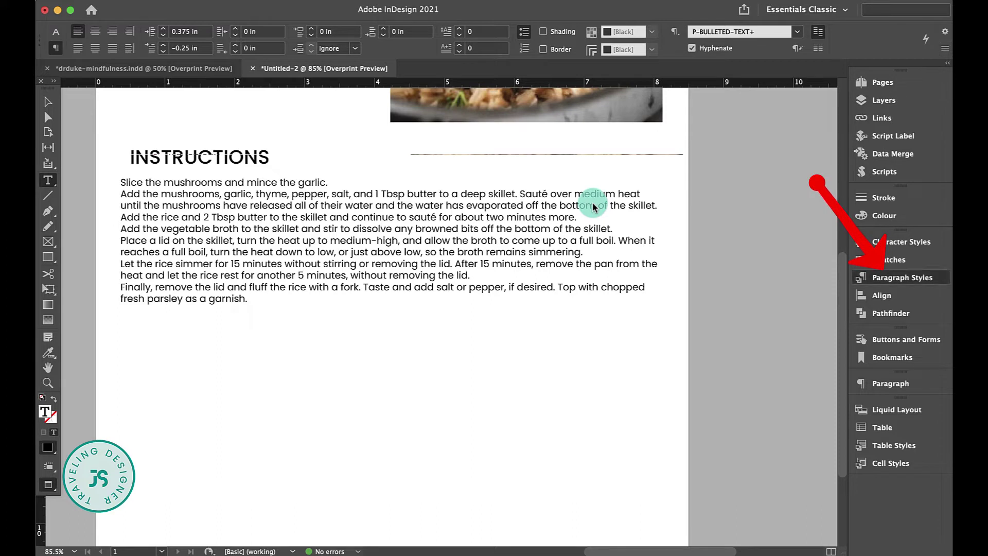
# Step: Apply the P-BULLETED-TEXT+ paragraph style to the ingredient list
pyautogui.press('super+F11')
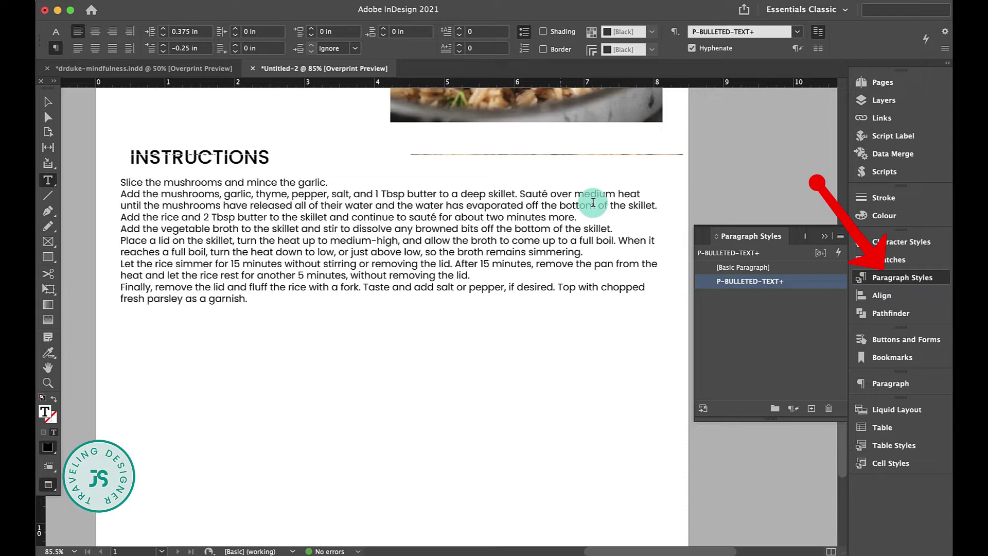
pyautogui.scroll(1, 593, 203)
pyautogui.scroll(3, 593, 202)
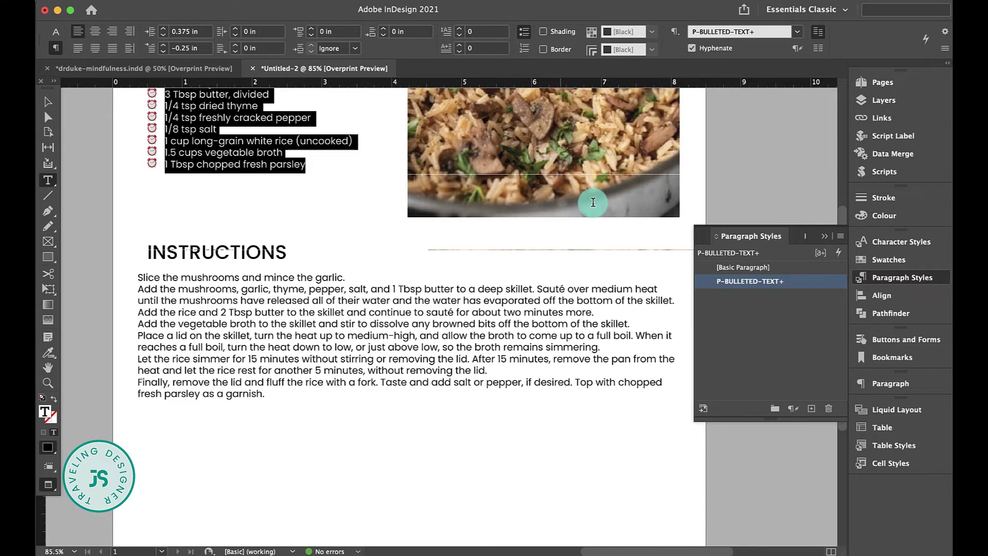
pyautogui.scroll(4, 593, 203)
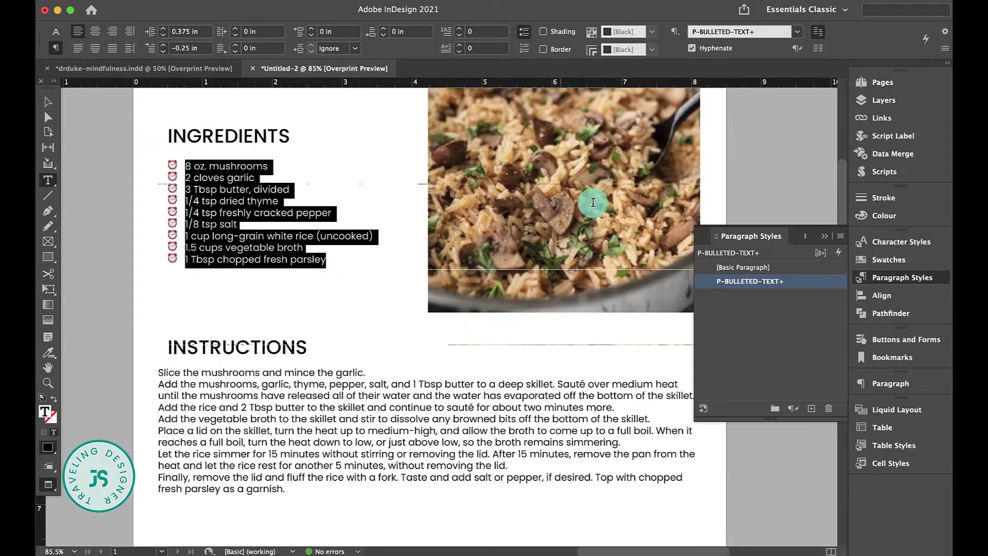
pyautogui.scroll(4, 593, 202)
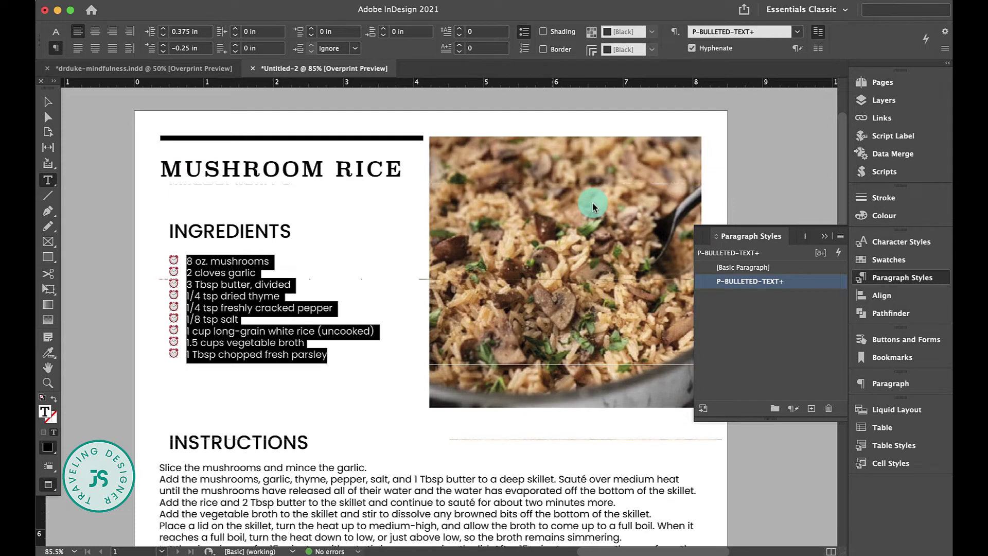
pyautogui.moveTo(761, 298)
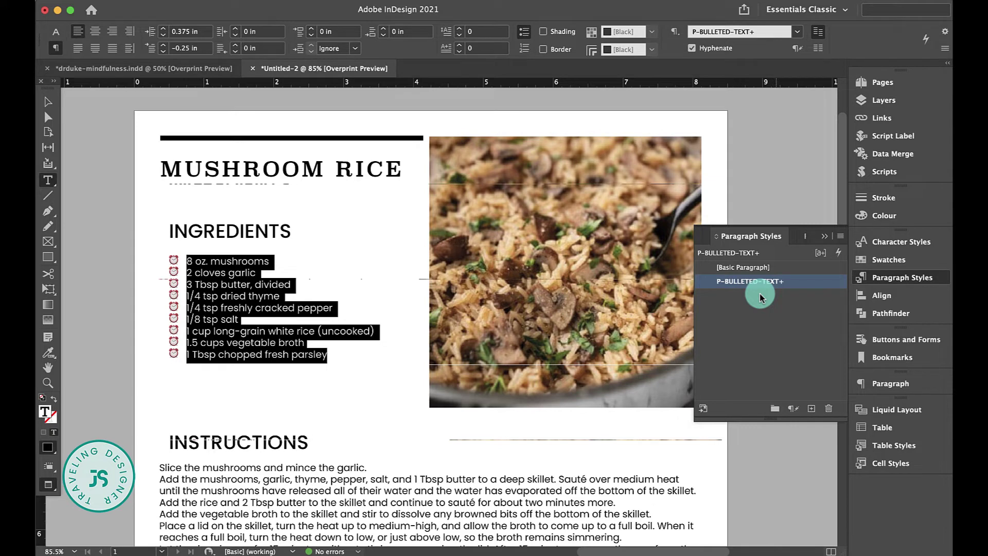
pyautogui.click(760, 293)
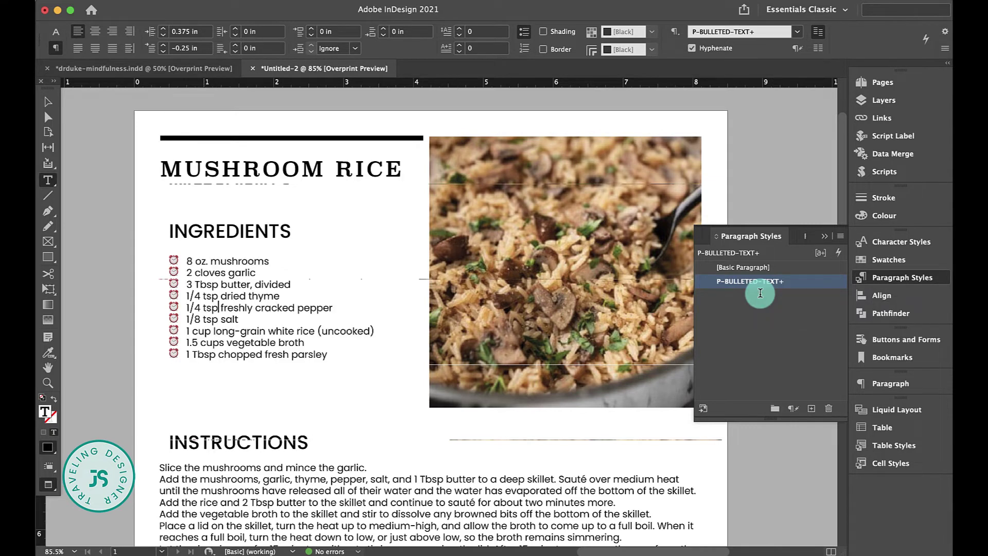
# Step: Enlarge the ingredient text to 11 pt Poppins
pyautogui.press('super+alt+7')
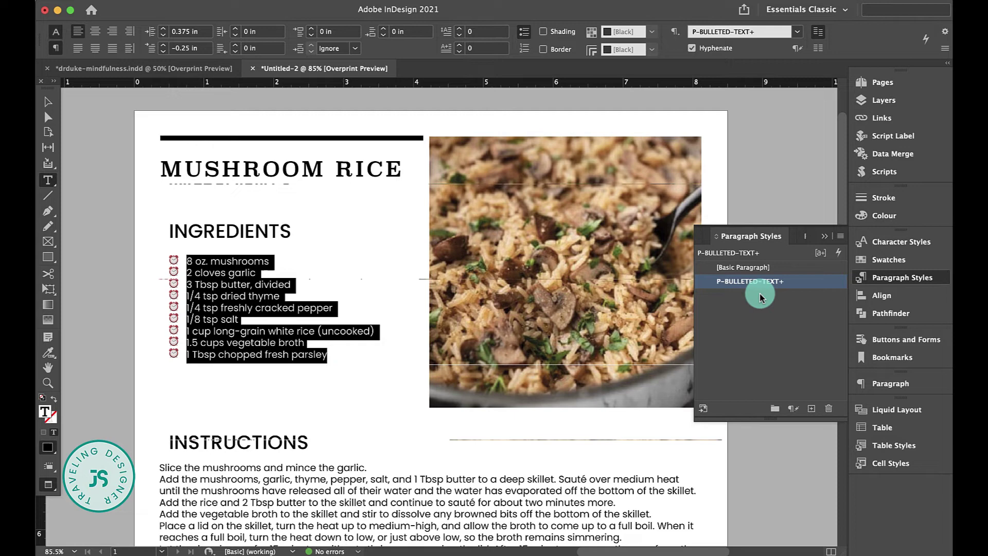
pyautogui.click(197, 32)
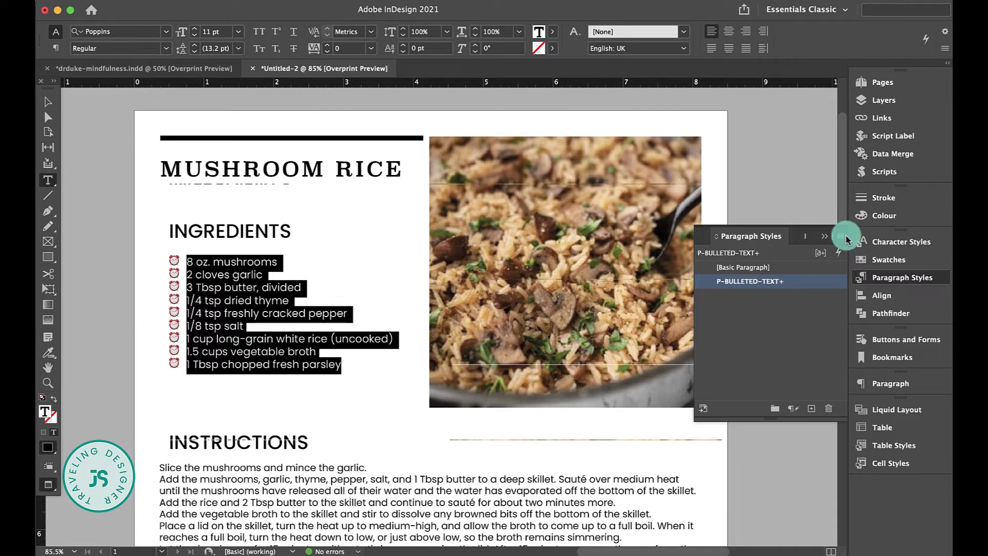
pyautogui.click(844, 238)
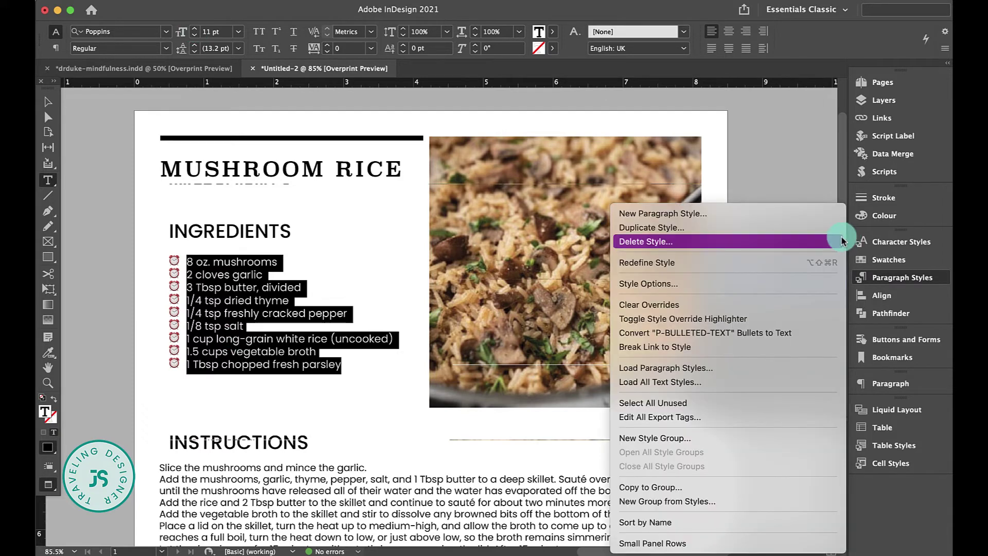
# Step: Redefine P-BULLETED-TEXT from the ingredients and confirm Poppins Regular 11 pt with 13.2 pt leading
pyautogui.click(671, 264)
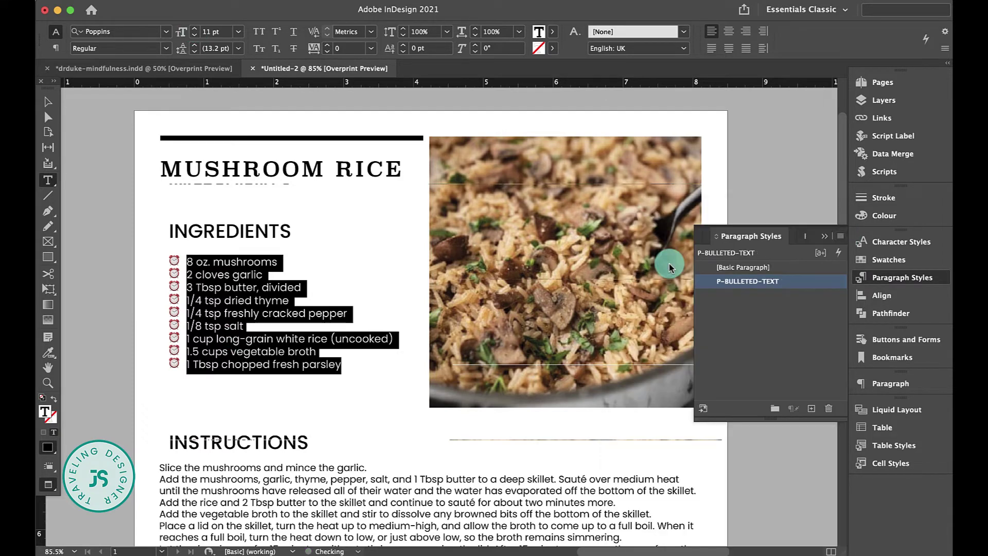
pyautogui.doubleClick(788, 285)
pyautogui.hotkey('shift', 'Tab')
pyautogui.press('Down')
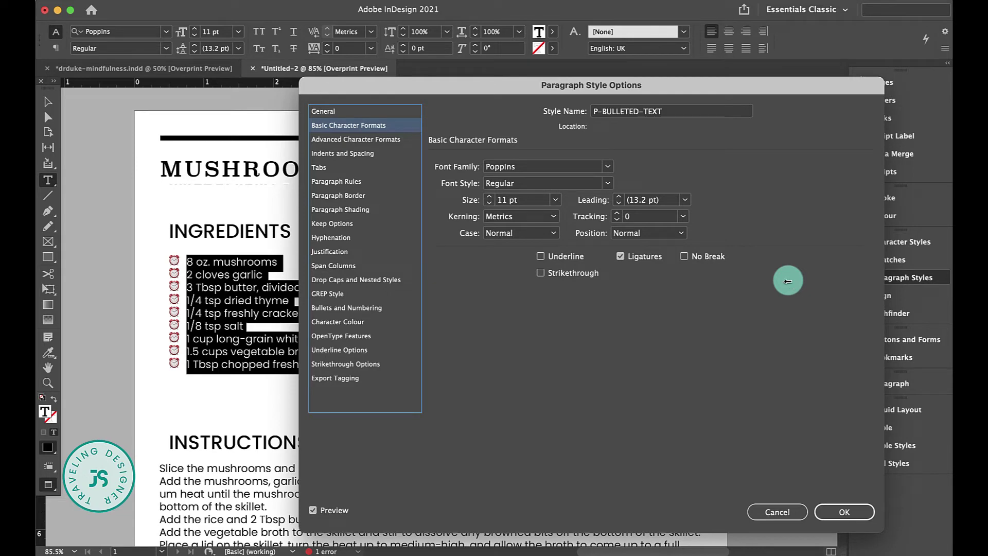
pyautogui.press('Return')
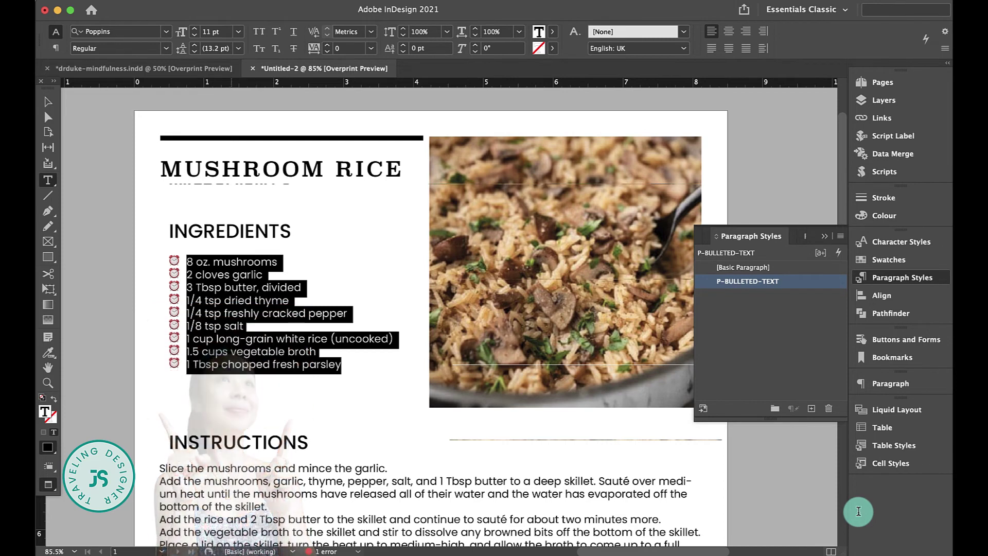
# Step: Give the whole Instructions text P-BULLETED-TEXT alarm-clock bullets and open that style's settings
pyautogui.scroll(-10, 273, 204)
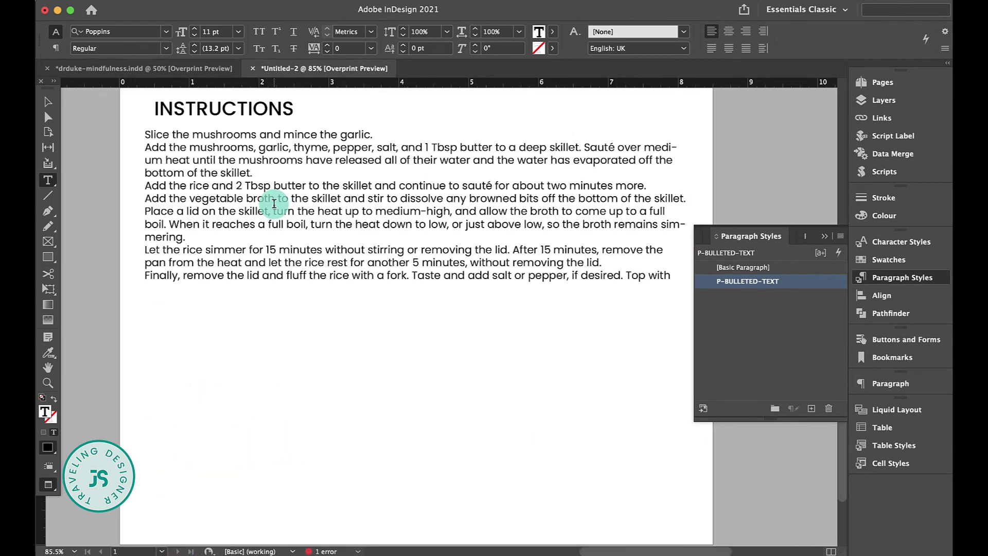
pyautogui.doubleClick(274, 205)
pyautogui.tripleClick(273, 205)
pyautogui.press('super+a')
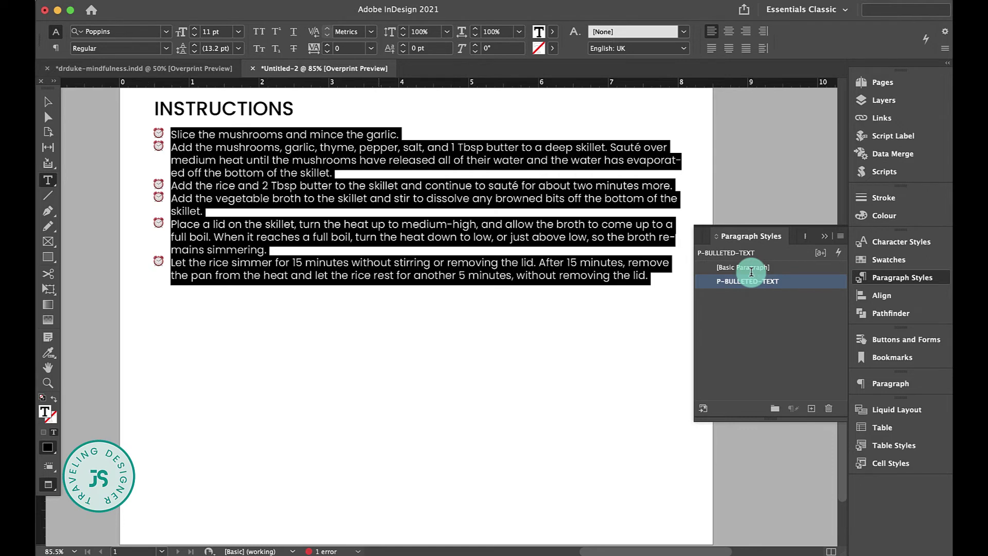
pyautogui.press('Escape')
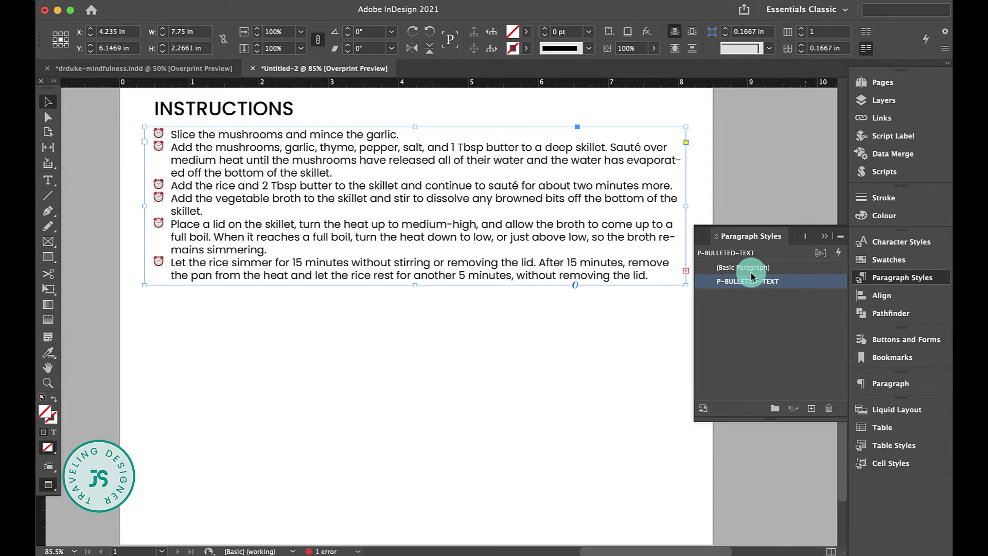
pyautogui.doubleClick(751, 276)
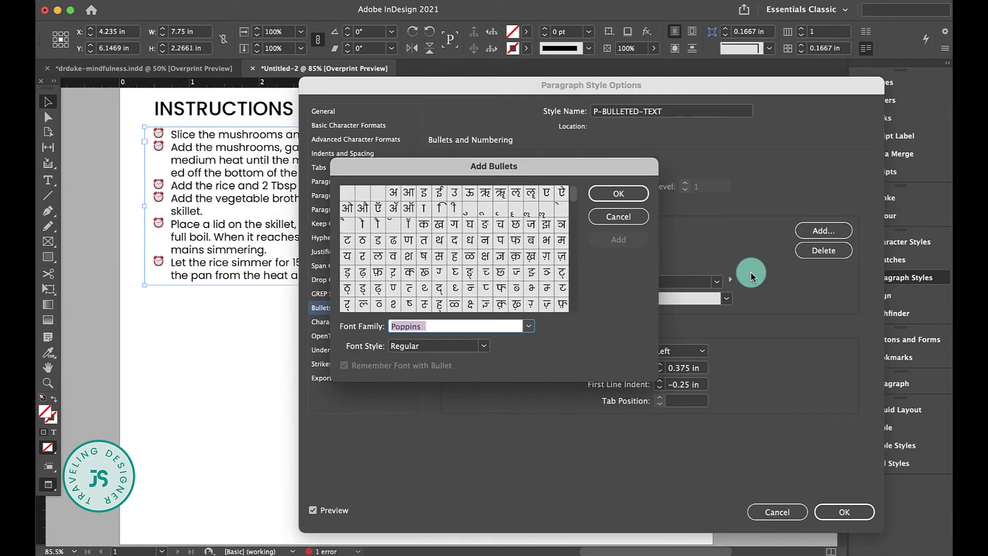
# Step: Add a Devanagari glyph to P-BULLETED-TEXT's bullet choices and close the style options
pyautogui.press('Return')
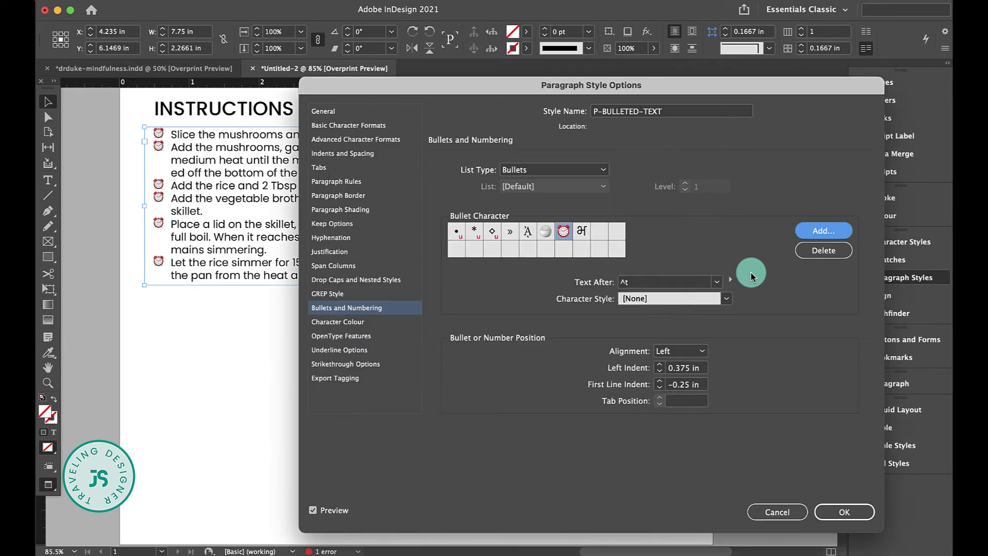
pyautogui.click(832, 514)
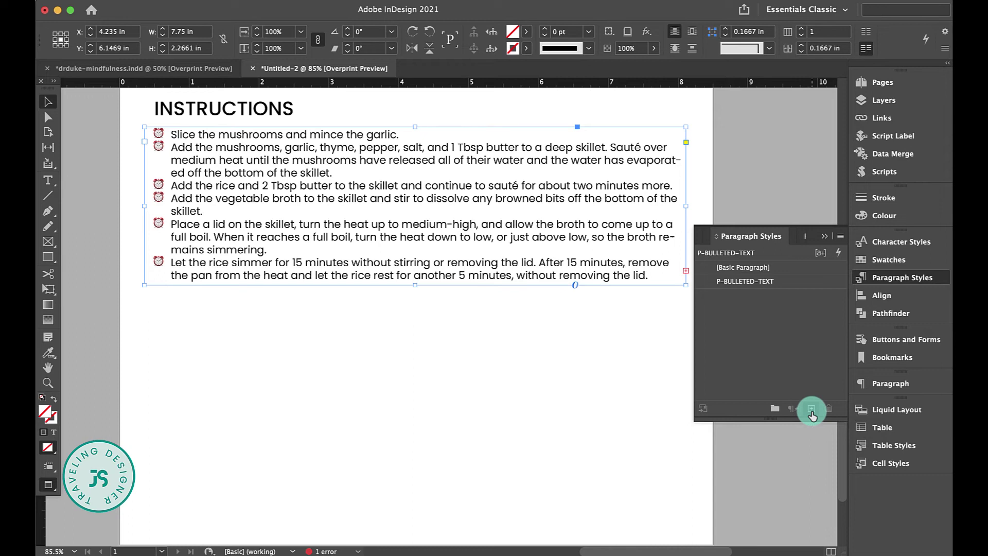
# Step: Add Paragraph Style 1 based on P-BULLETED-TEXT and step its settings to Bullets and Numbering
pyautogui.click(812, 412)
pyautogui.click(812, 411)
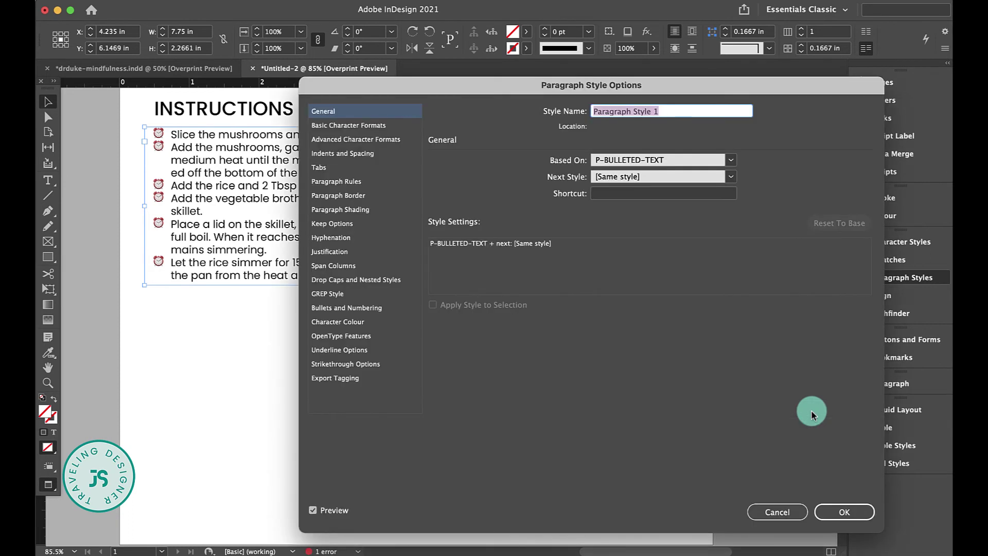
pyautogui.press('Down')
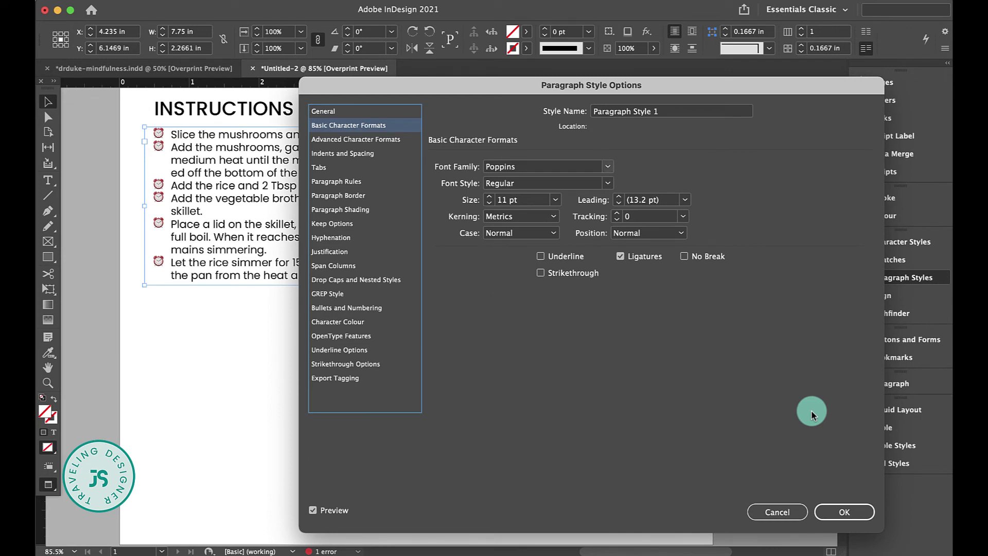
pyautogui.press('Down')
pyautogui.press('Down')
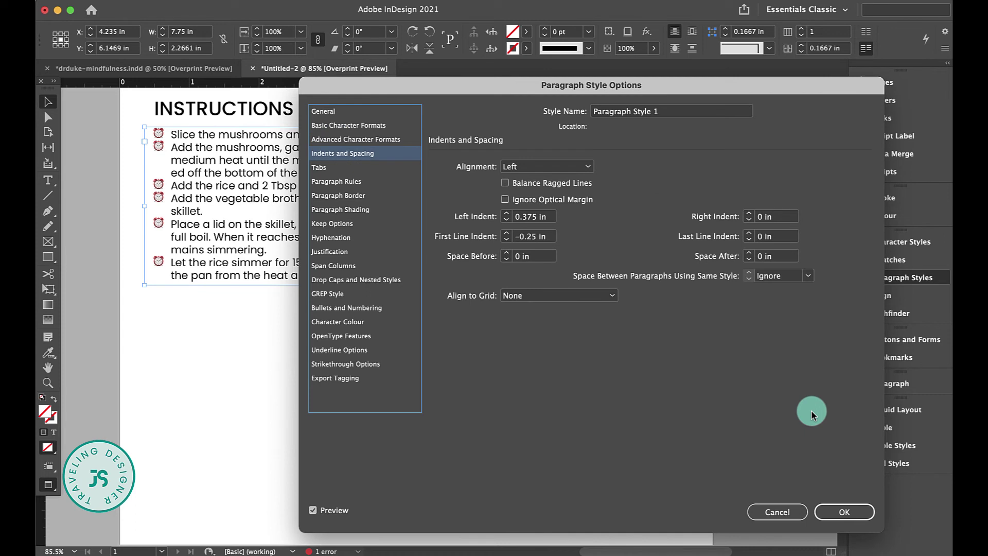
pyautogui.press('Down')
pyautogui.press('Down')
pyautogui.press('Down')
pyautogui.press('Down')
pyautogui.press('Down')
pyautogui.press('Down')
pyautogui.press('Down')
pyautogui.press('Down')
pyautogui.press('Down')
pyautogui.press('Down')
pyautogui.press('Down')
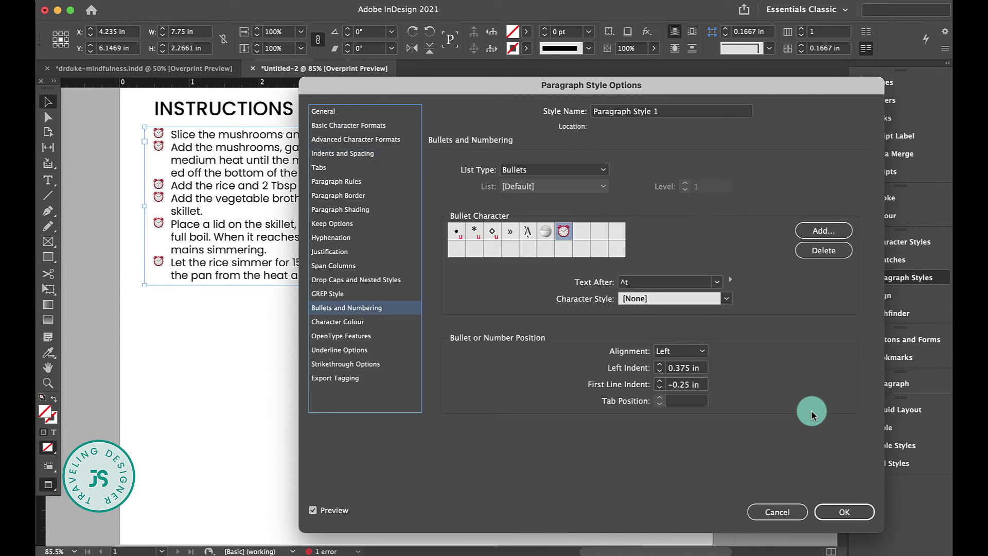